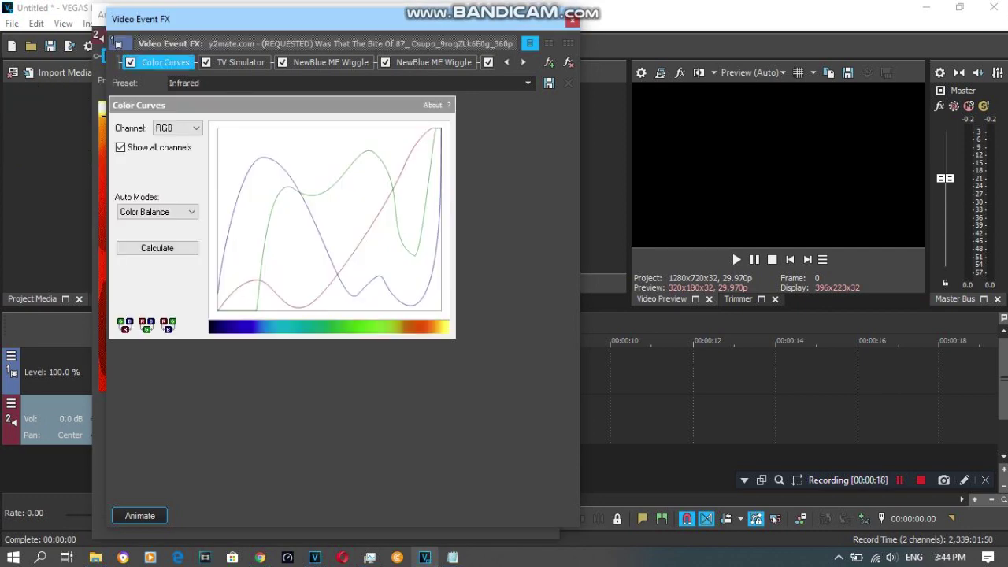
Reselect the Infrared preset for Color Curves and open the TV Simulator settings.
left_click(527, 83)
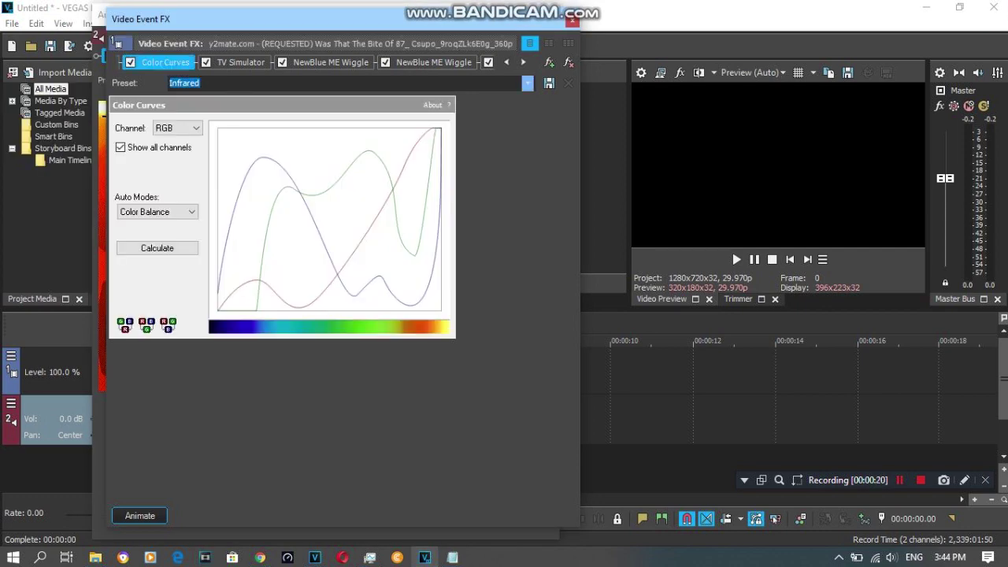
key("alt+Down")
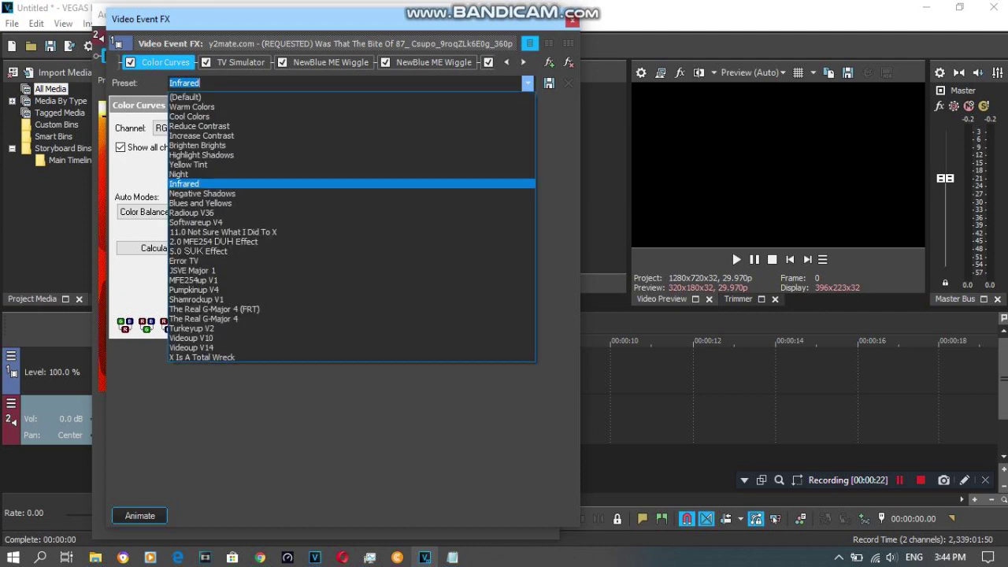
key("Return")
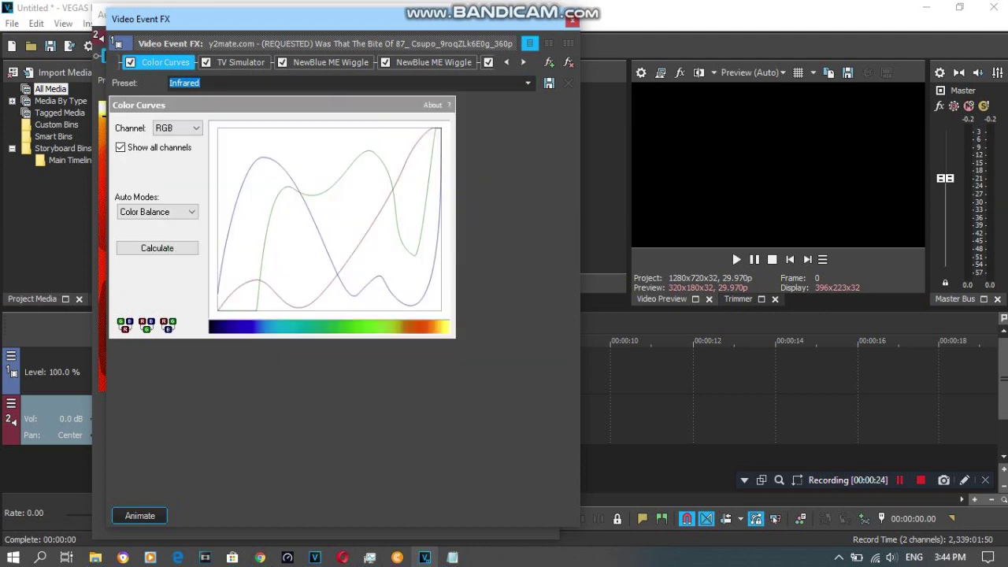
left_click(170, 83)
left_click(240, 63)
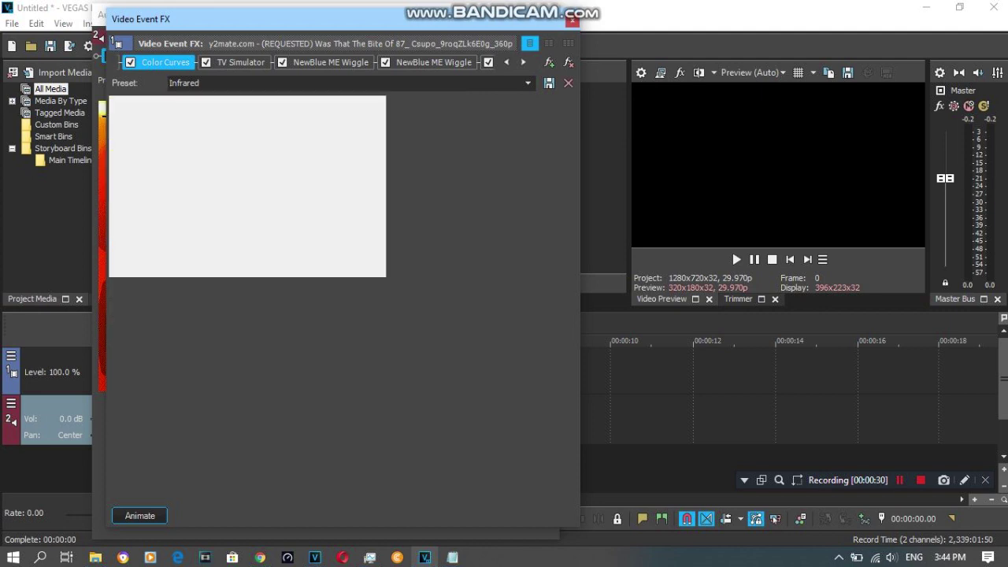
left_click(241, 62)
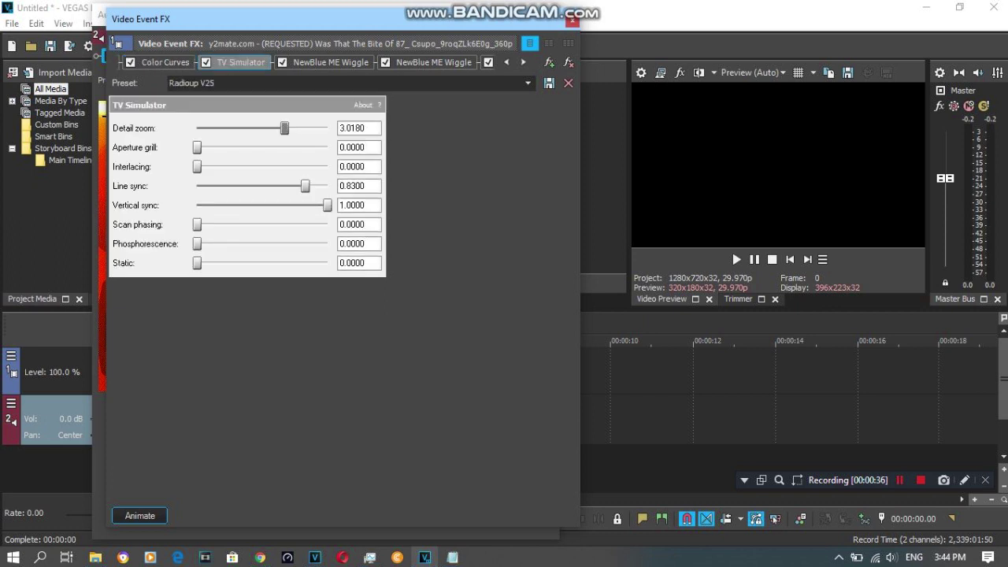
Review the first NewBlue ME Wiggle's rate, strength, drift, crop, edges and orientation settings.
left_click(524, 62)
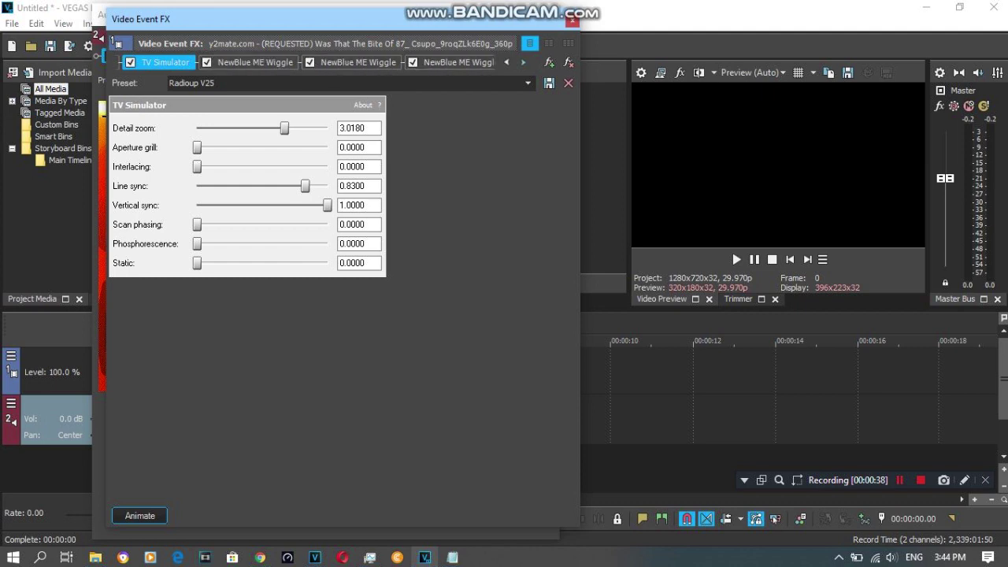
left_click(524, 62)
left_click(179, 62)
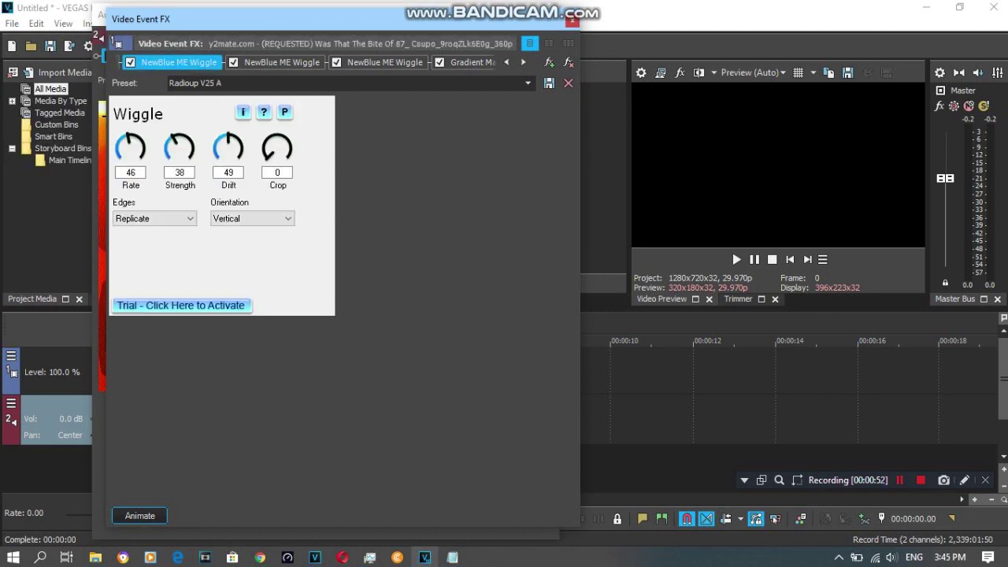
double_click(131, 173)
key("Tab")
key("Tab")
key("Tab")
key("Tab")
key("alt+Down")
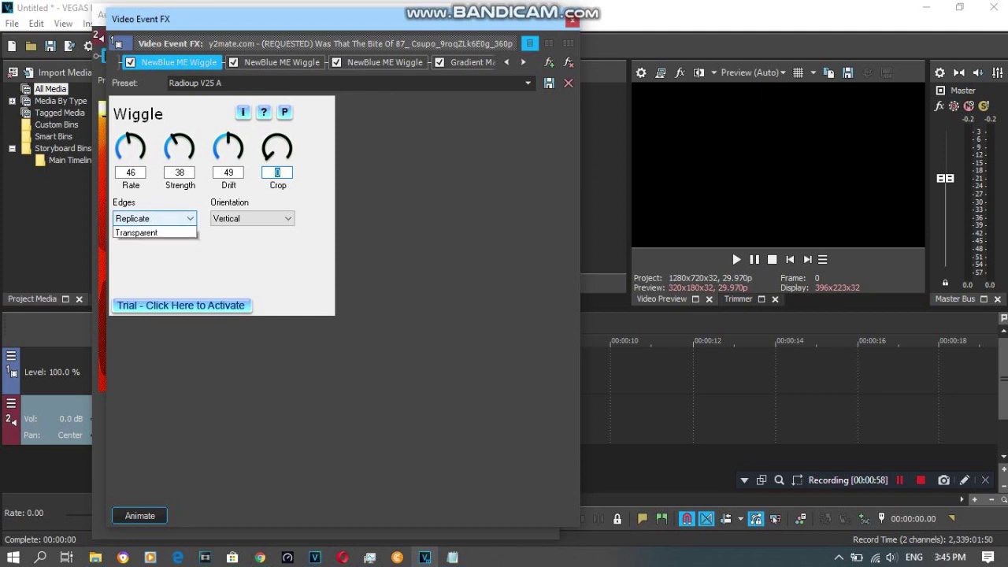
key("Return")
key("Tab")
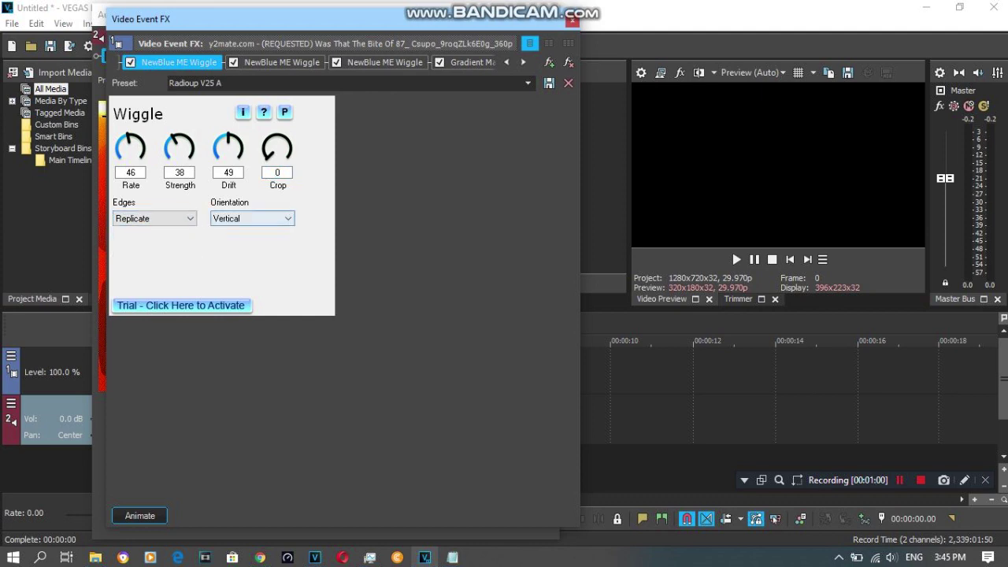
key("alt+Down")
key("Return")
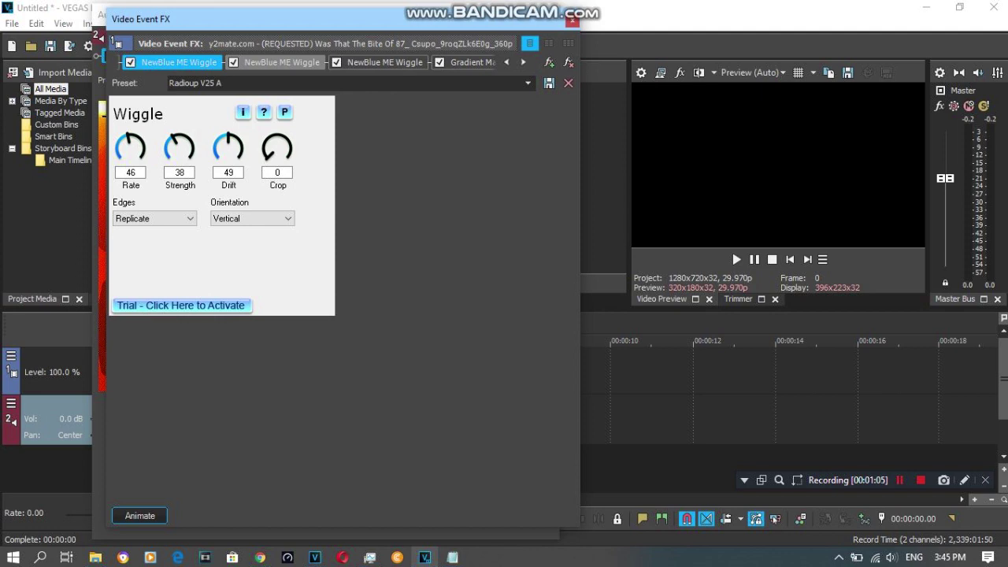
Review the second NewBlue ME Wiggle's numeric settings and its edges and orientation options.
left_click(281, 63)
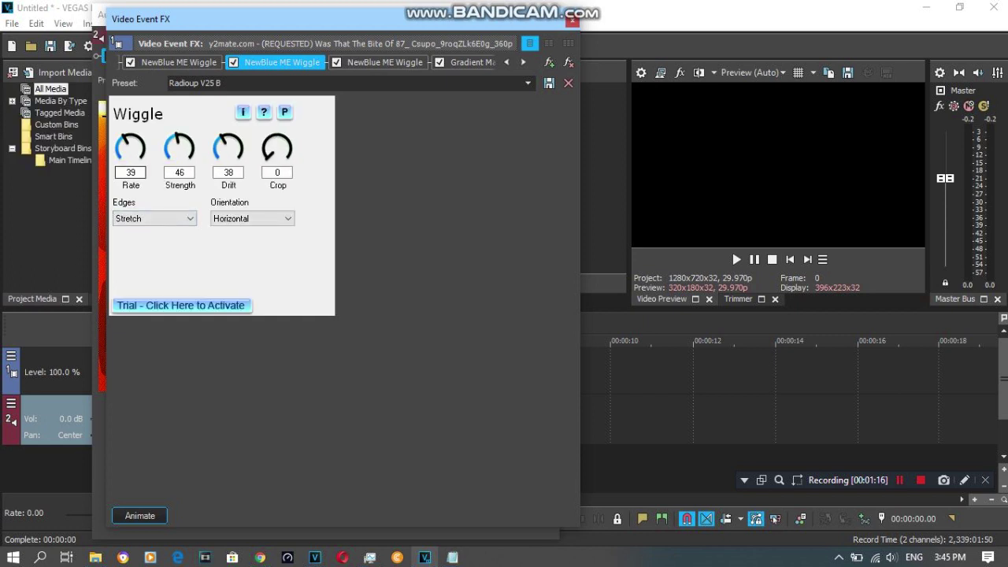
double_click(130, 173)
double_click(179, 172)
key("Tab")
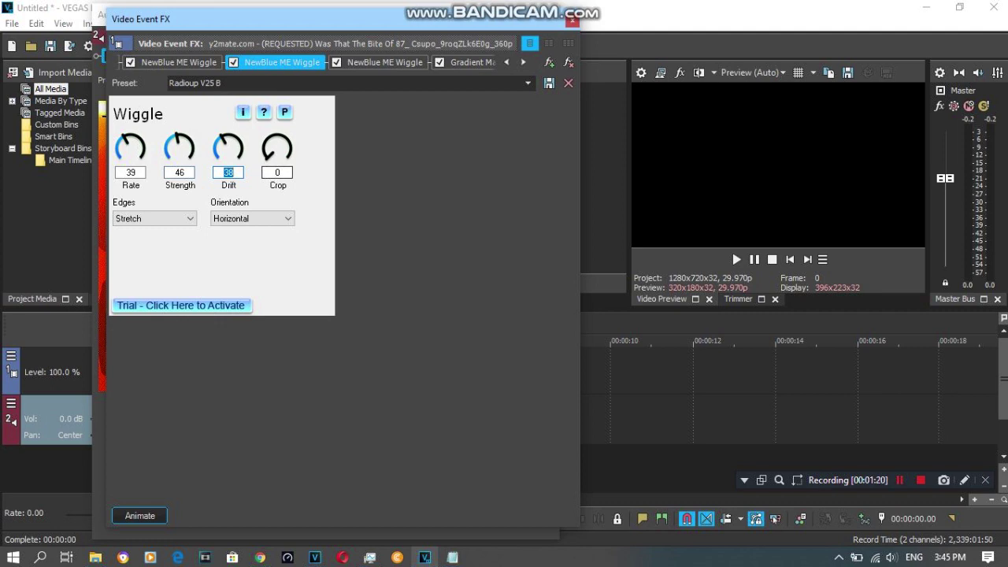
key("Tab")
key("Tab")
key("alt+Down")
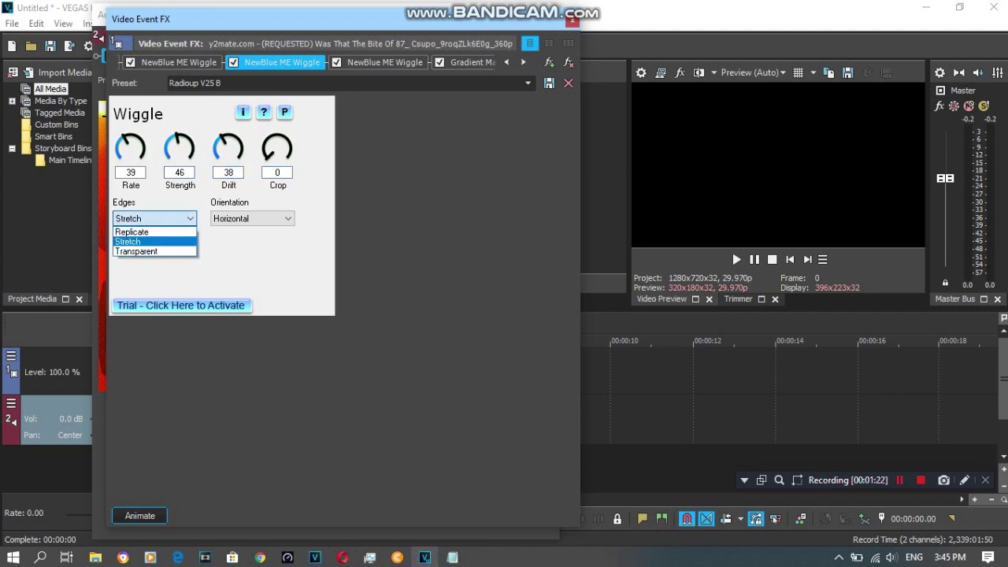
key("Escape")
key("Tab")
key("alt+Down")
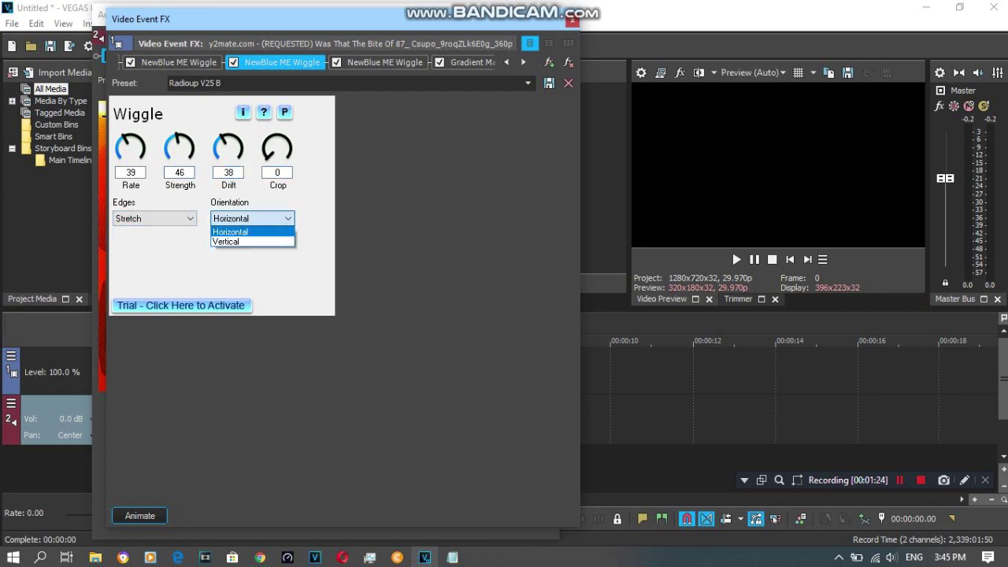
key("Escape")
Inspect the third NewBlue ME Wiggle's numeric values, edges and orientation, keeping Edges on Stretch.
left_click(384, 62)
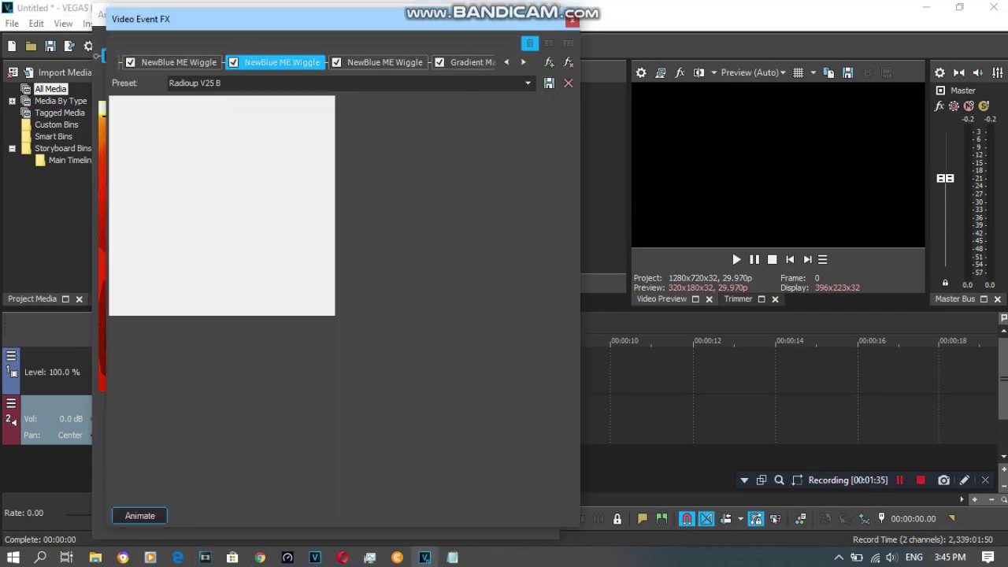
left_click(384, 62)
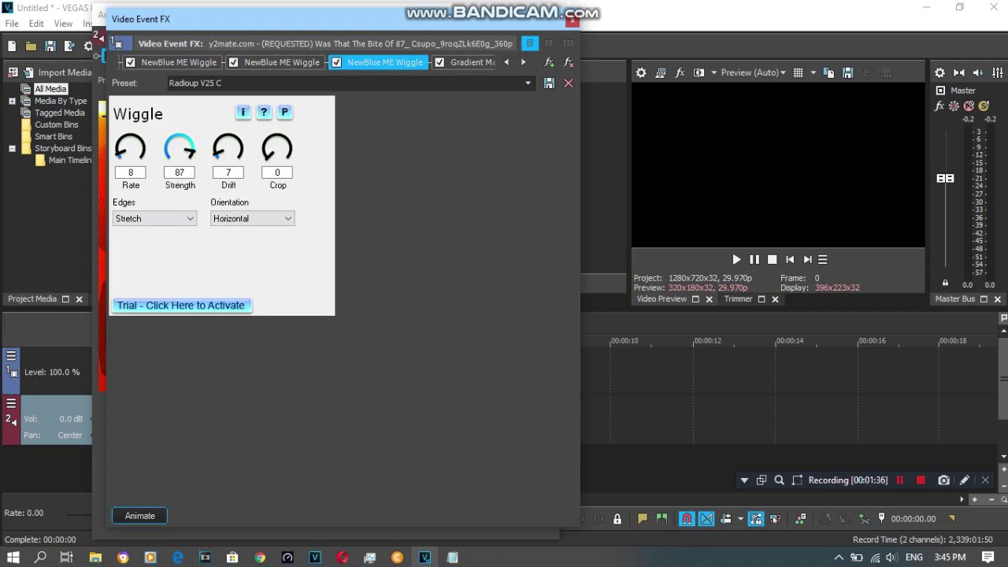
double_click(130, 173)
key("Tab")
key("Tab")
key("Tab")
left_click(154, 219)
left_click(140, 241)
key("Tab")
key("alt+Down")
key("Escape")
Open the Gradient Map effect and step through its gradient control points to view their colours.
left_click(523, 62)
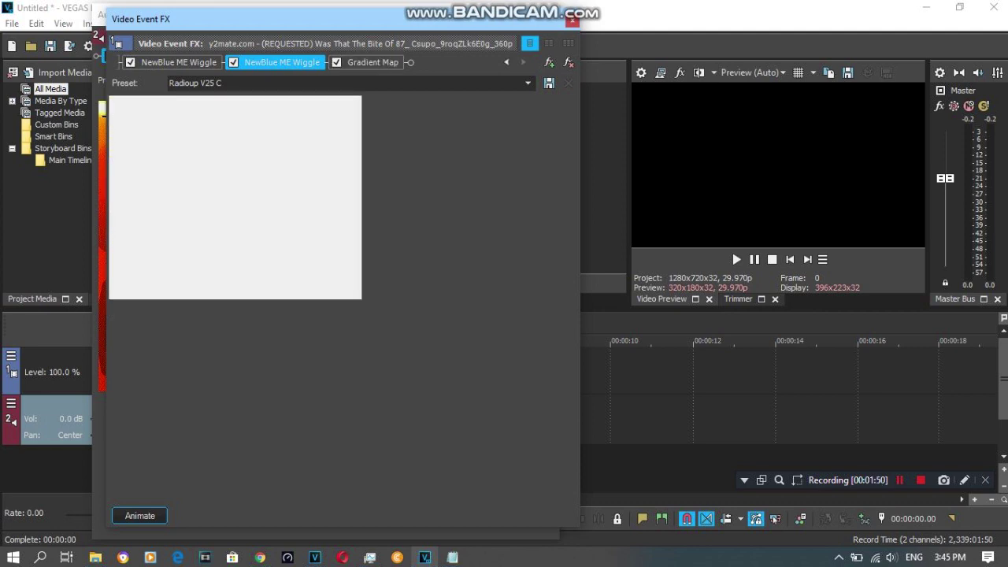
left_click(372, 62)
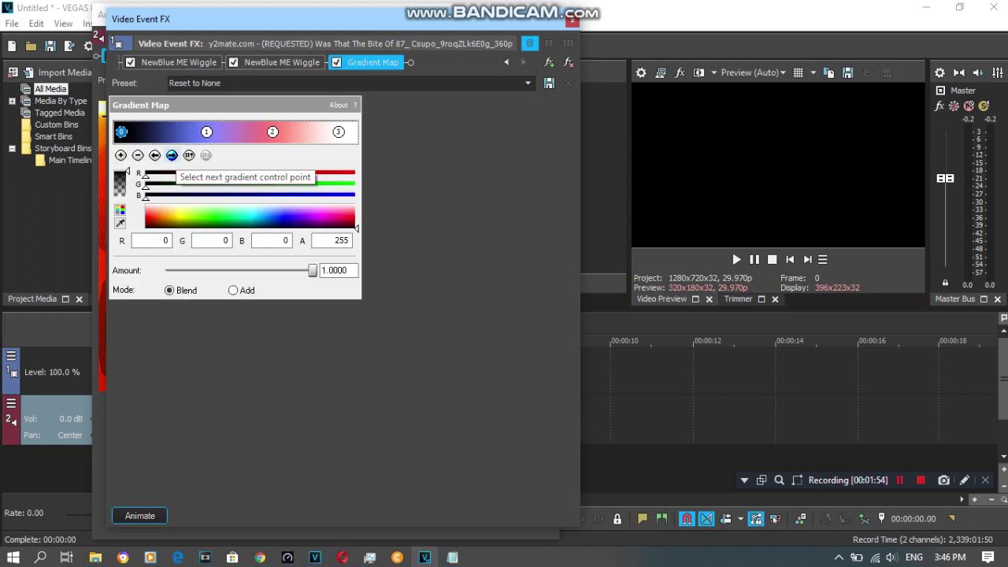
left_click(172, 154)
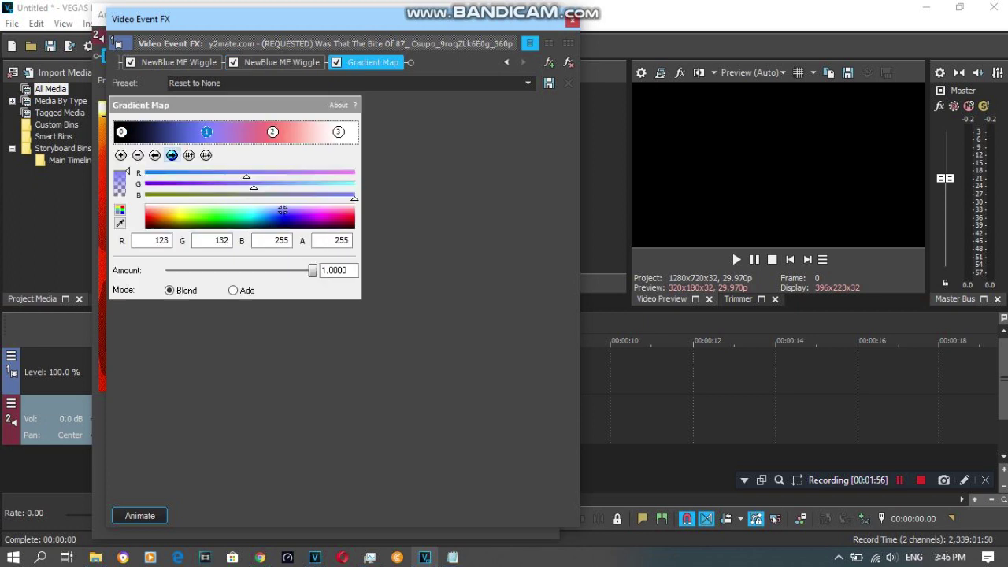
left_click(171, 154)
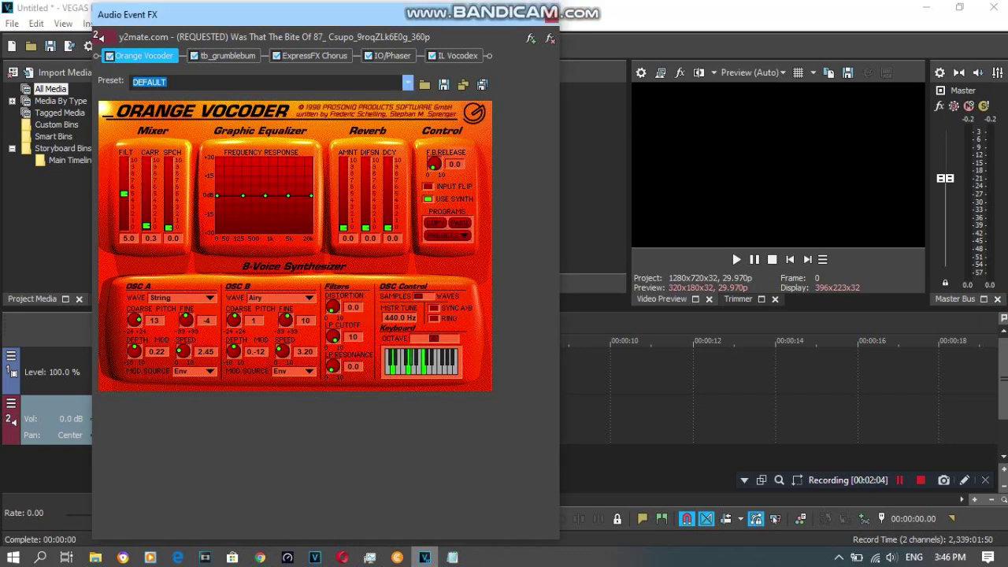
Set the Orange Vocoder preset to JAZZ VOCODER in the audio effect chain.
left_click(407, 82)
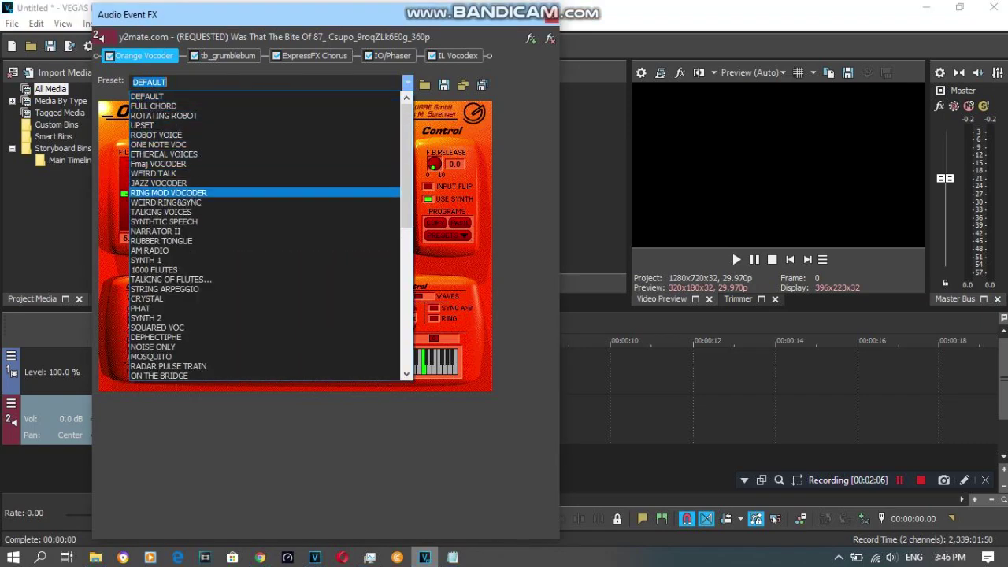
left_click(158, 183)
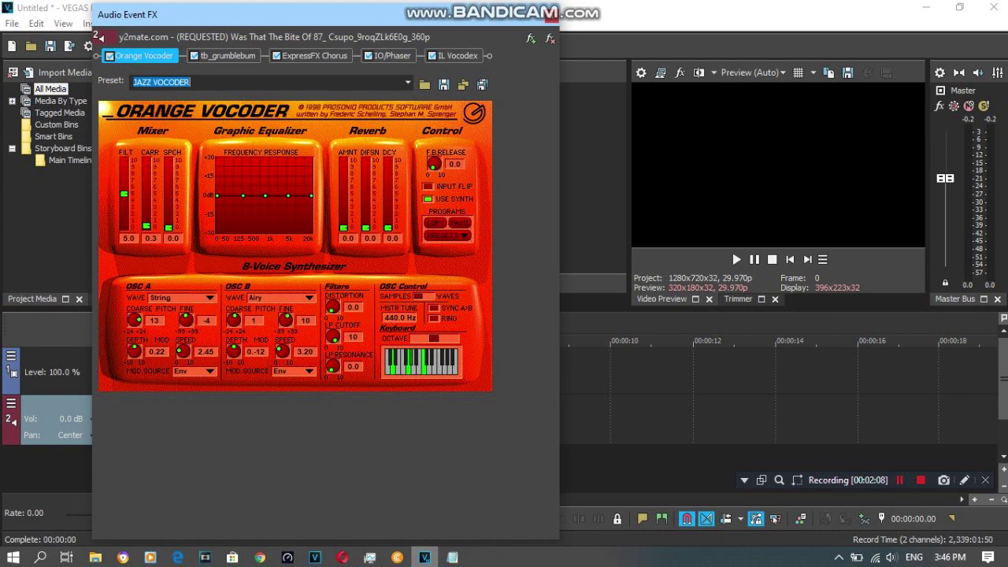
left_click(191, 82)
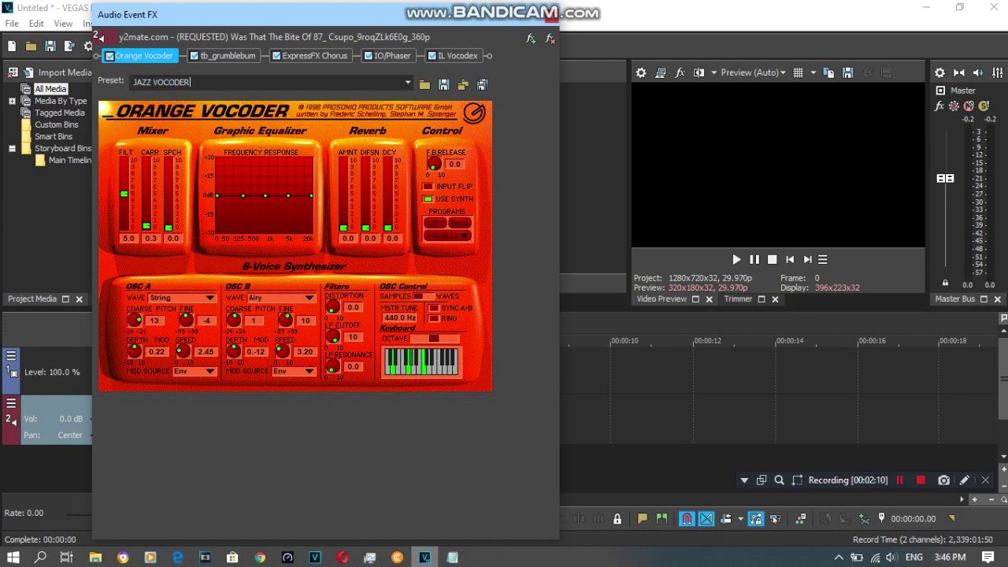
Open the tb_grumblebum audio effect and choose its init preset.
left_click(227, 56)
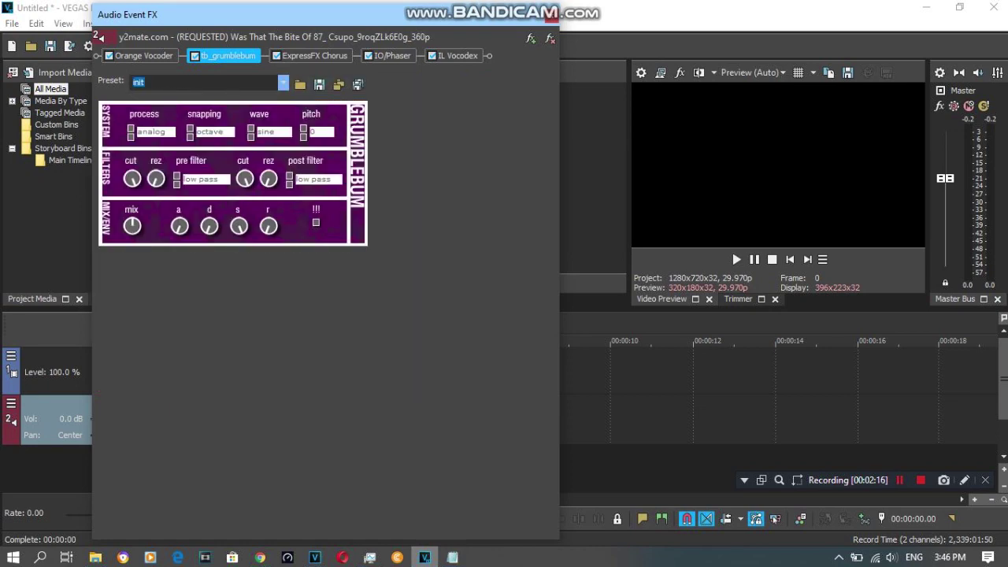
left_click(283, 83)
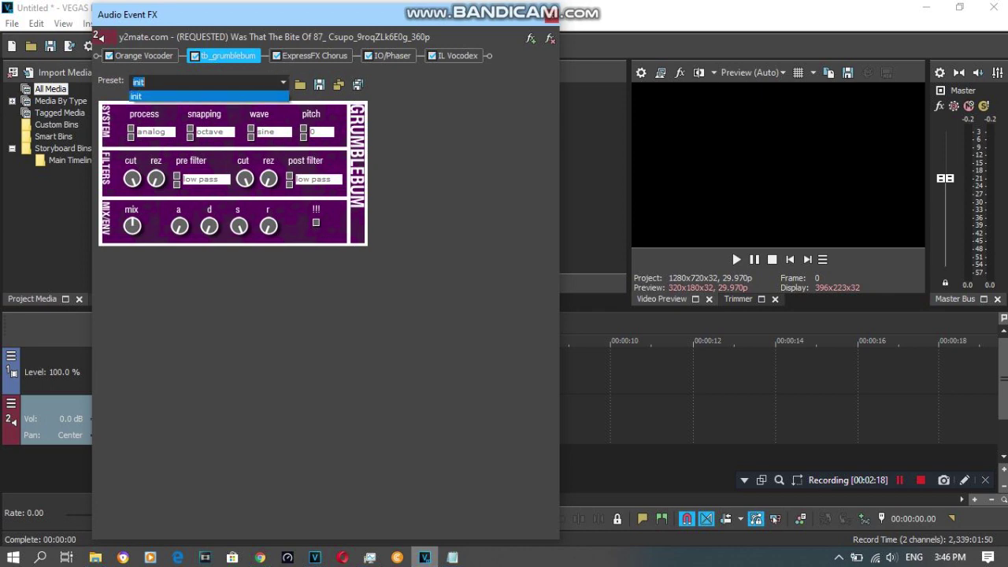
left_click(244, 98)
Open ExpressFX Chorus and choose the Wacky 2.1 preset.
left_click(314, 56)
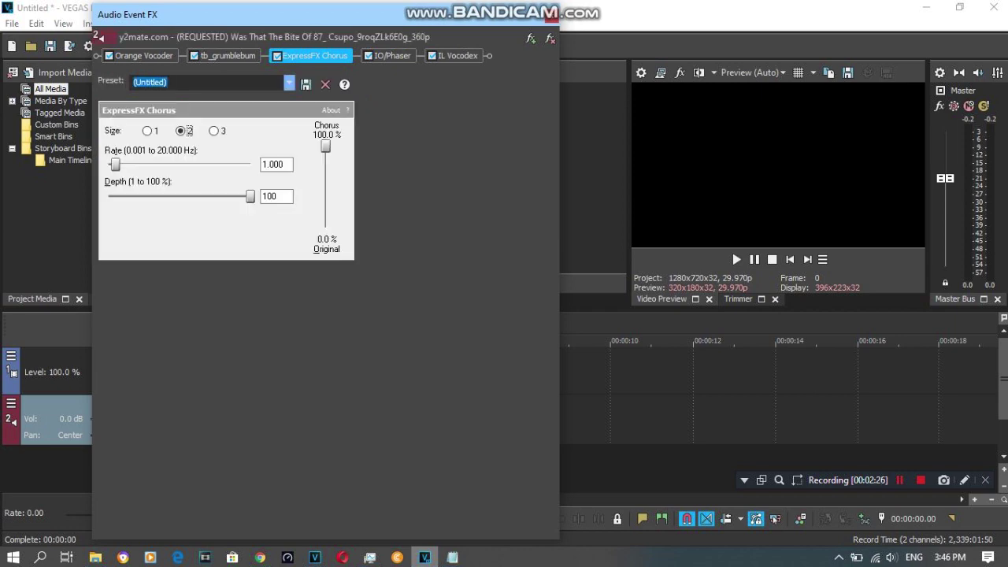
left_click(289, 81)
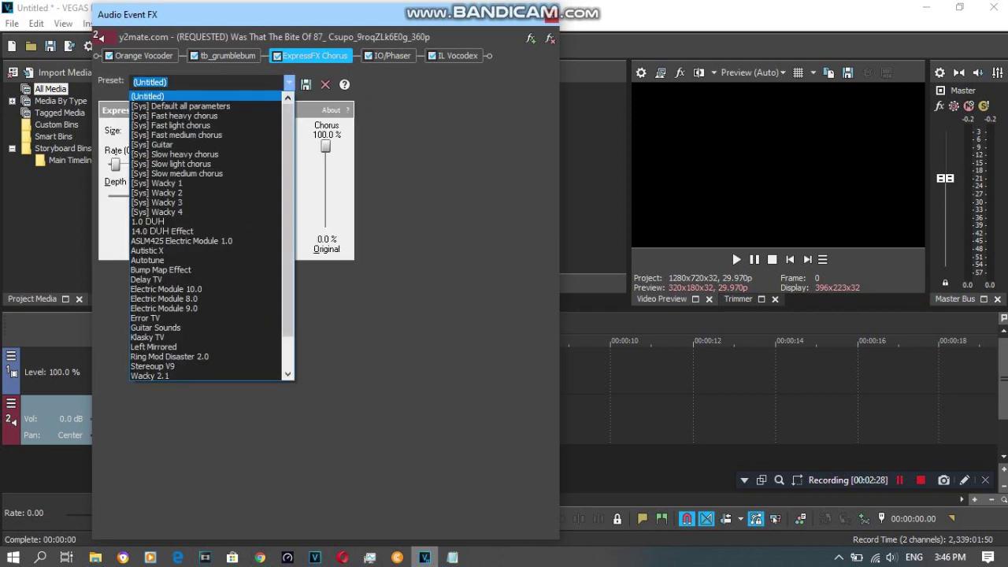
key("Return")
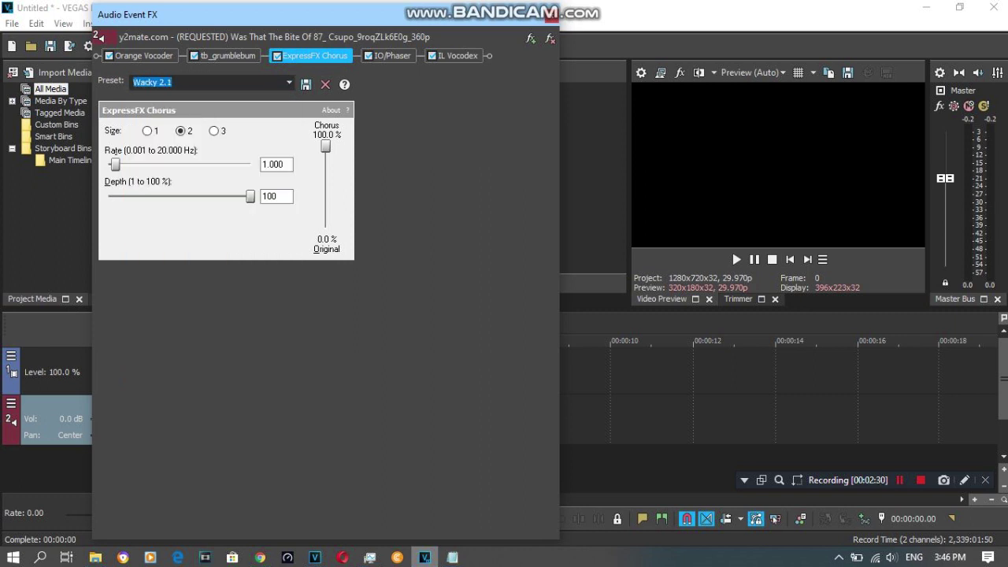
left_click(173, 82)
left_click_drag(172, 82, 132, 82)
left_click(172, 82)
Open the IO/Phaser effect and check its preset list, leaving Classic Phaser selected.
left_click(392, 56)
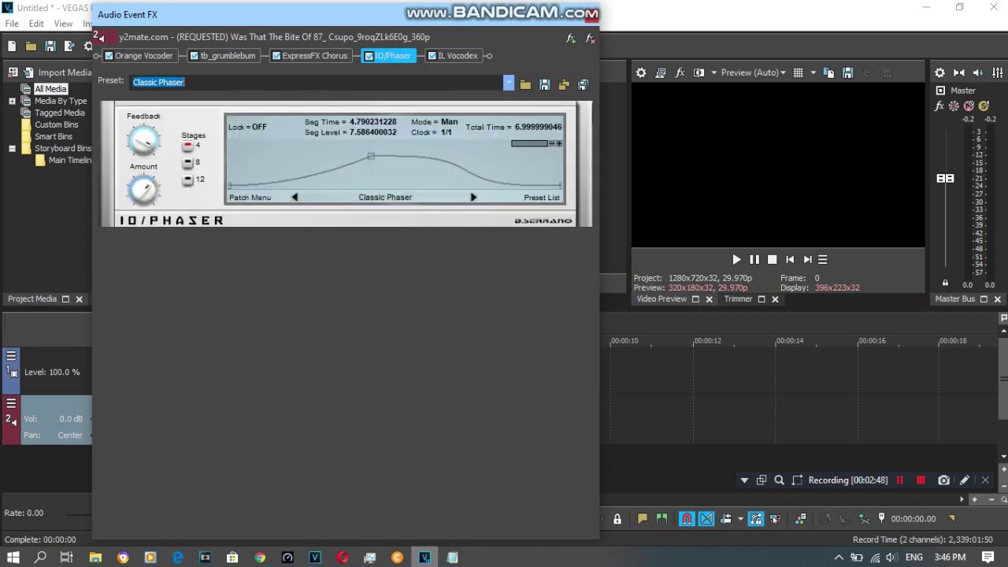
left_click(508, 82)
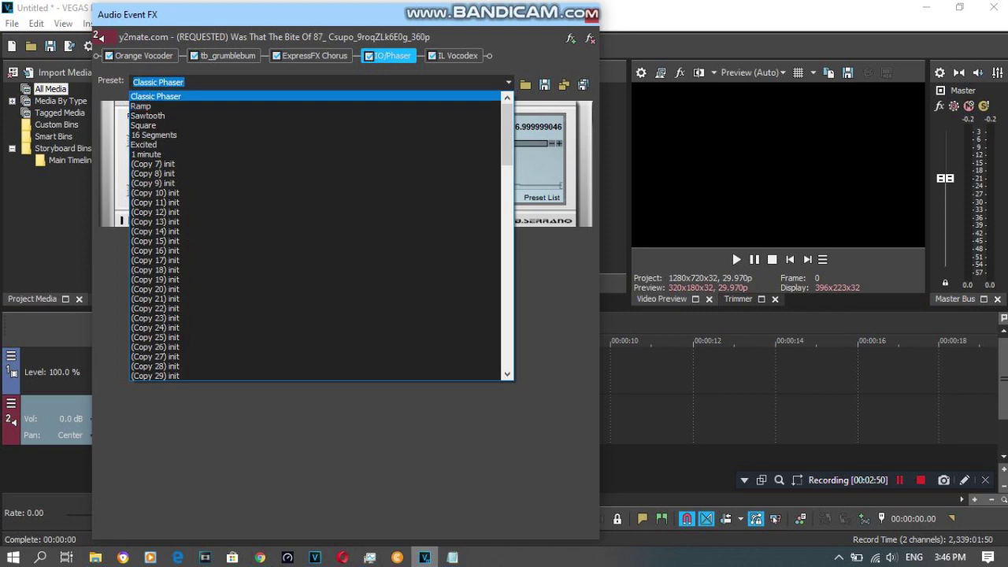
left_click(508, 83)
Open the IL Vocodex effect, then resize and reposition the Audio Event FX window to show its controls.
left_click(458, 56)
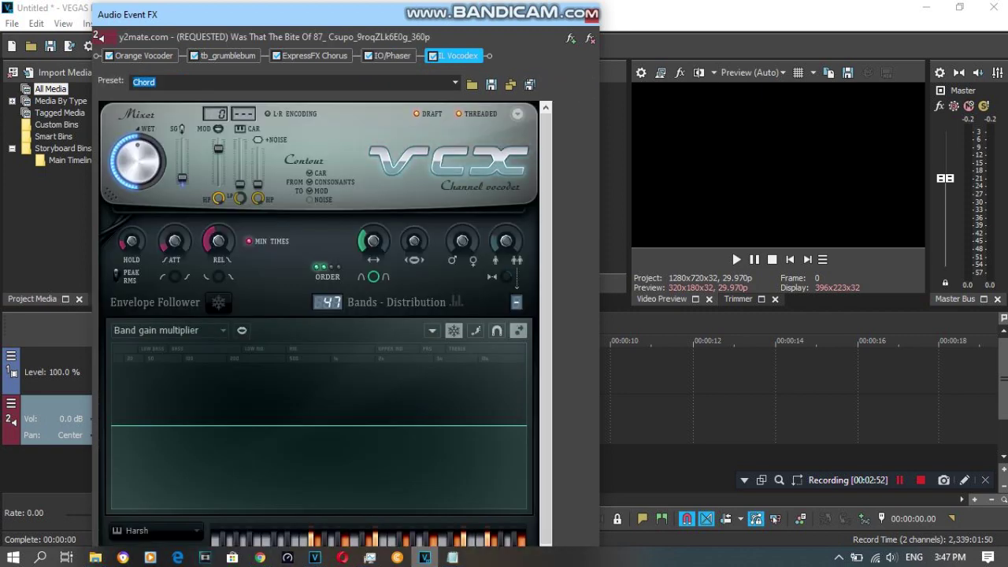
left_click_drag(600, 151, 556, 151)
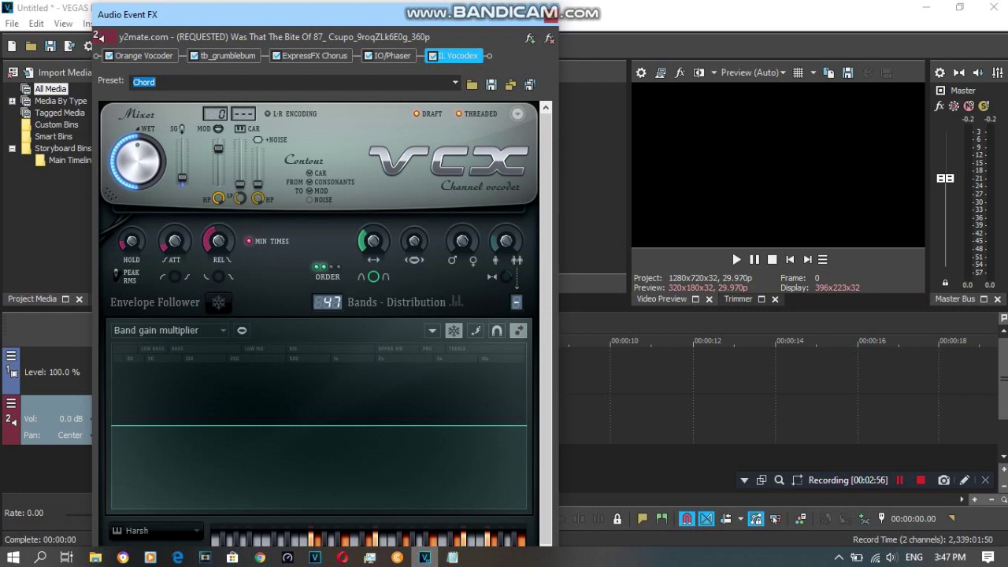
left_click_drag(488, 11, 488, 34)
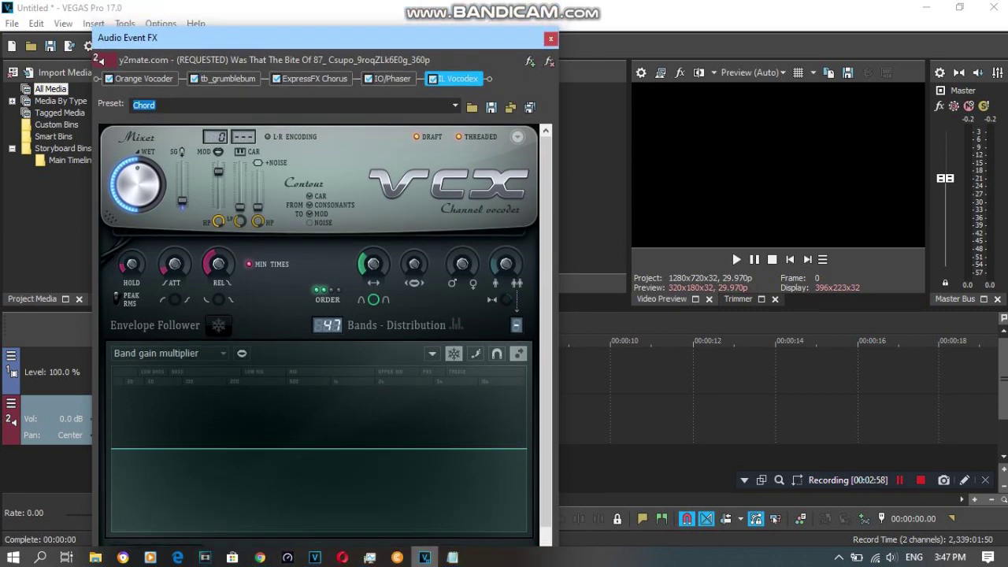
left_click_drag(118, 37, 159, 11)
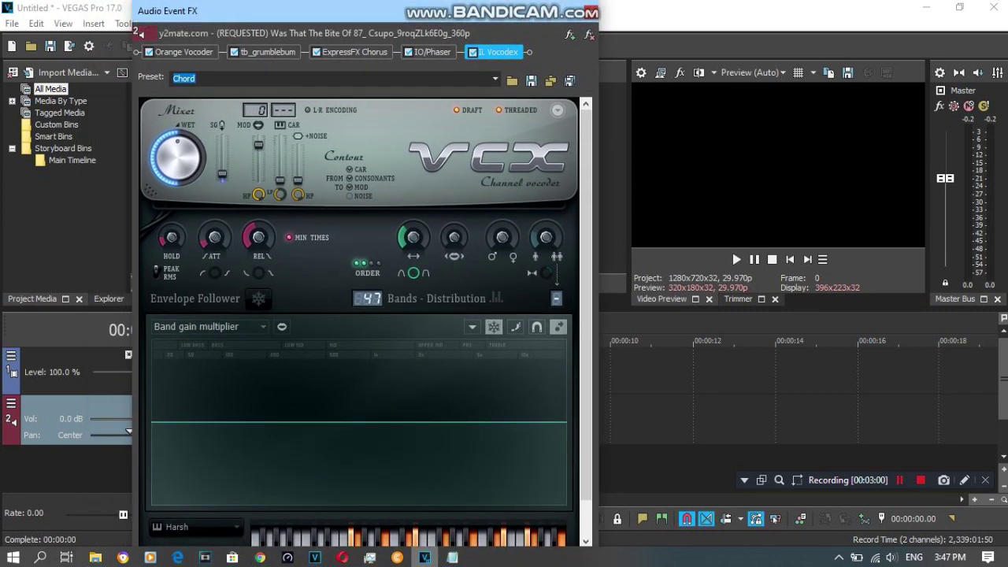
mouse_move(508, 8)
left_mouse_down()
mouse_move(506, 35)
mouse_move(515, 21)
left_mouse_up()
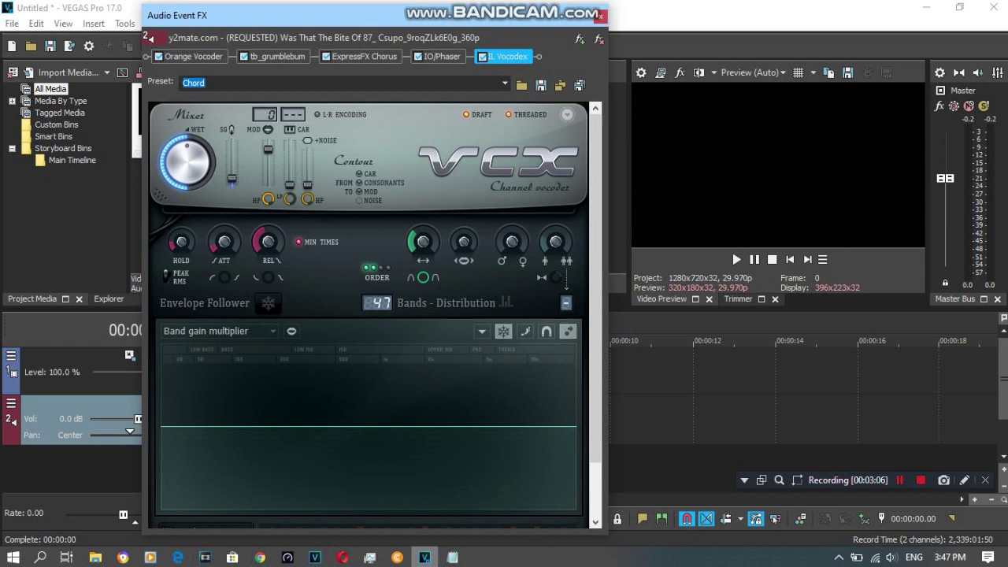
Inspect the rest of the IL Vocodex controls down to the keyboard with the Chord preset, and close the Audio Event FX window.
left_click_drag(595, 237, 596, 291)
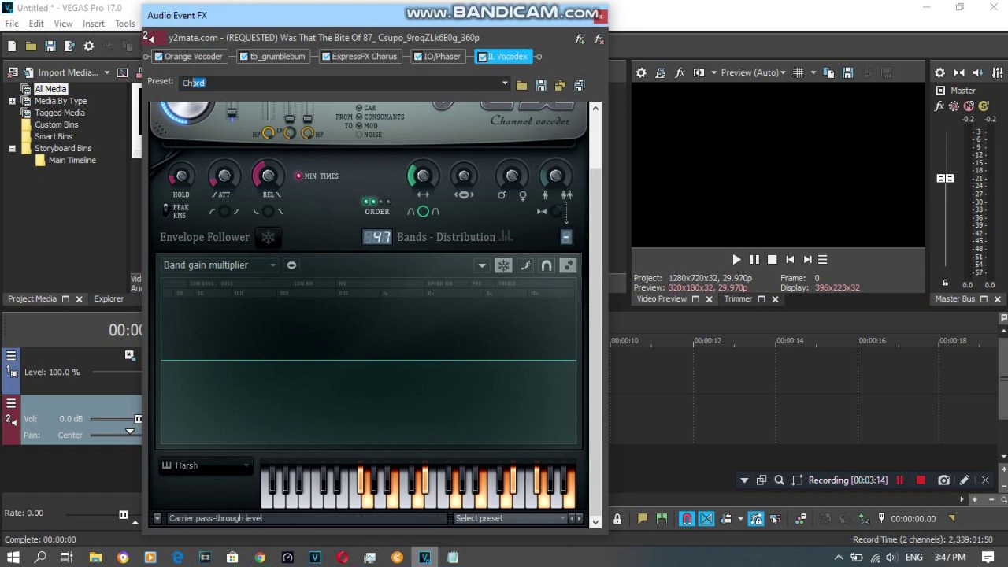
left_click(207, 82)
left_click(600, 16)
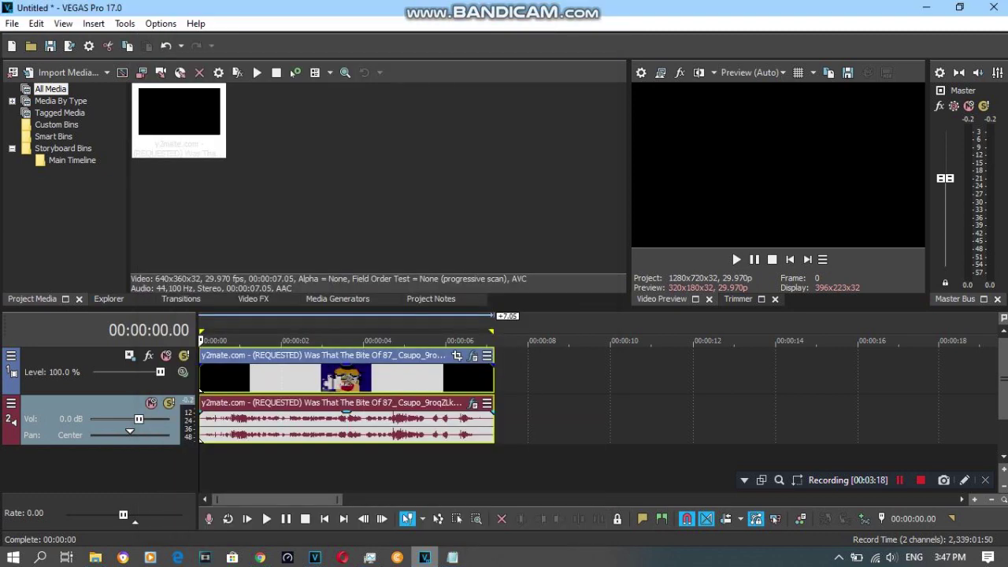
Select the video clip's full time range and play it back with the preview quality set to Preview (Quarter).
double_click(347, 379)
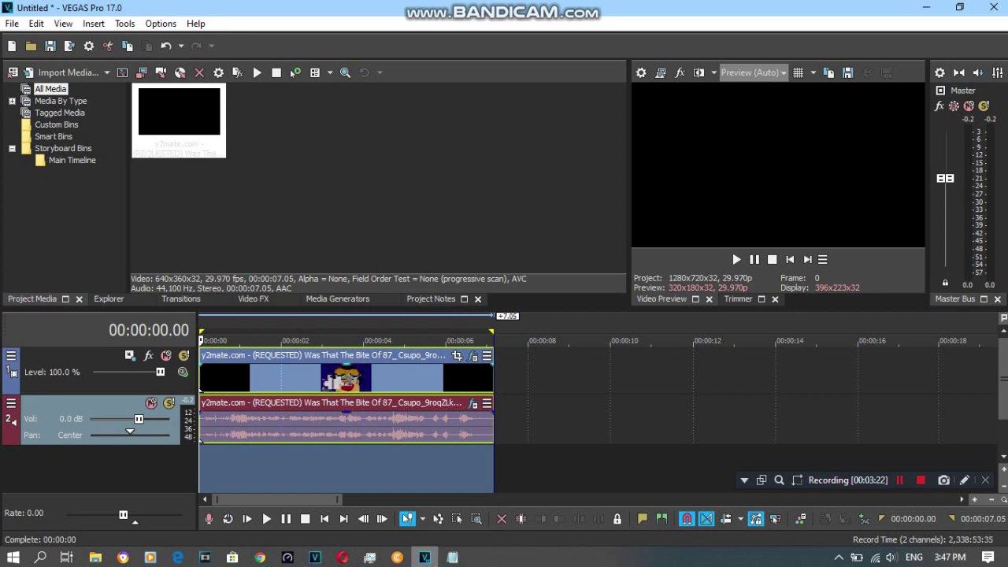
left_click(753, 72)
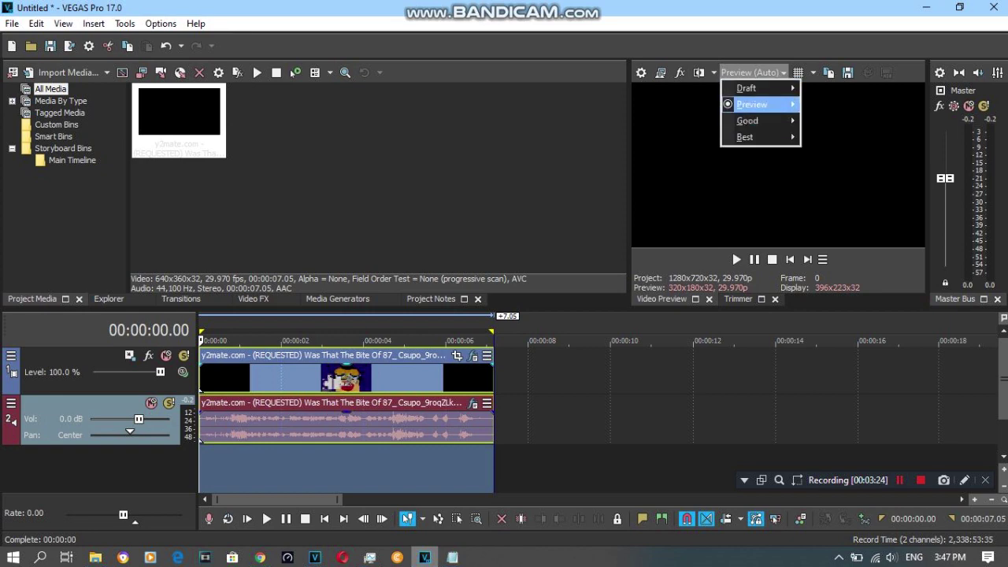
mouse_move(752, 104)
left_click(829, 153)
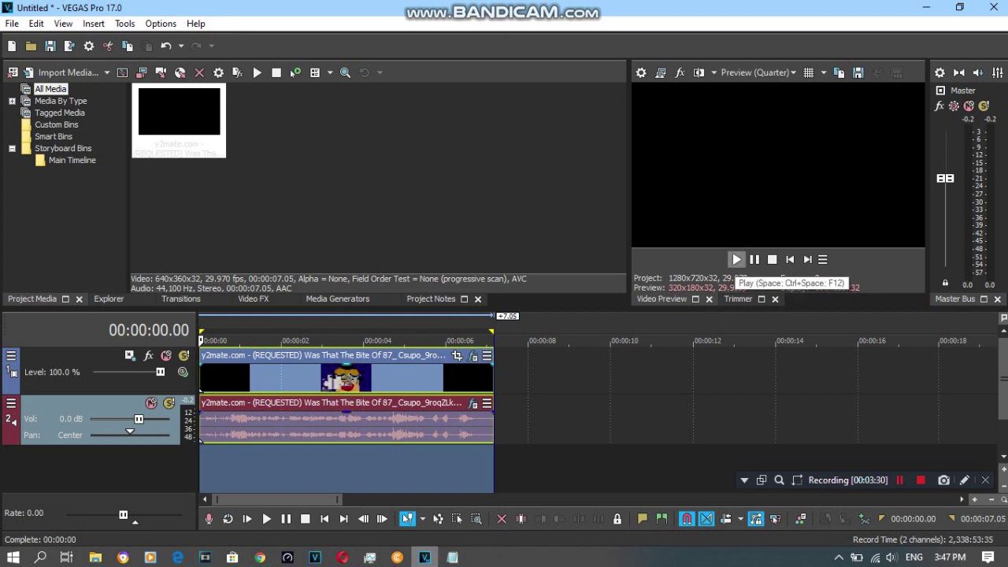
left_click(737, 260)
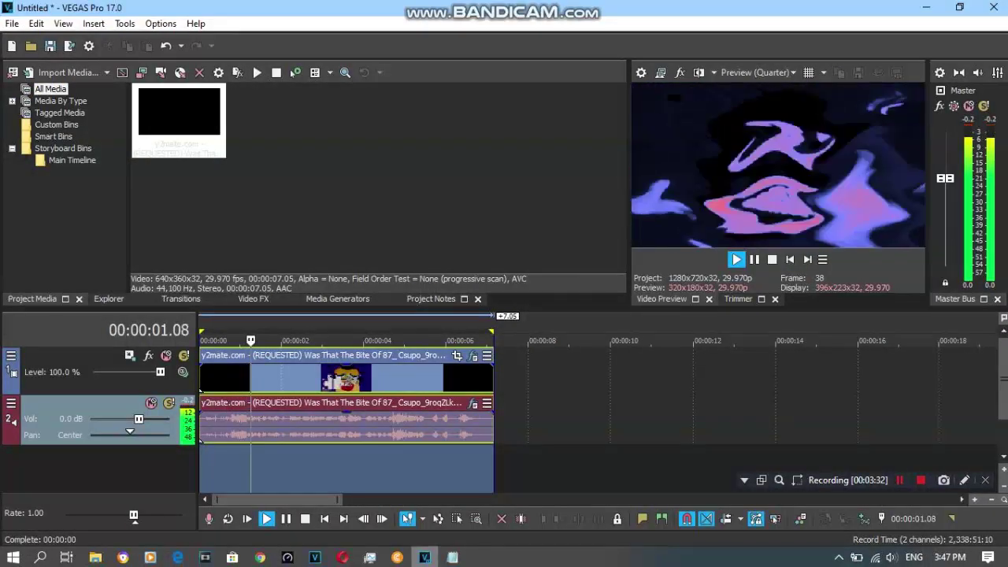